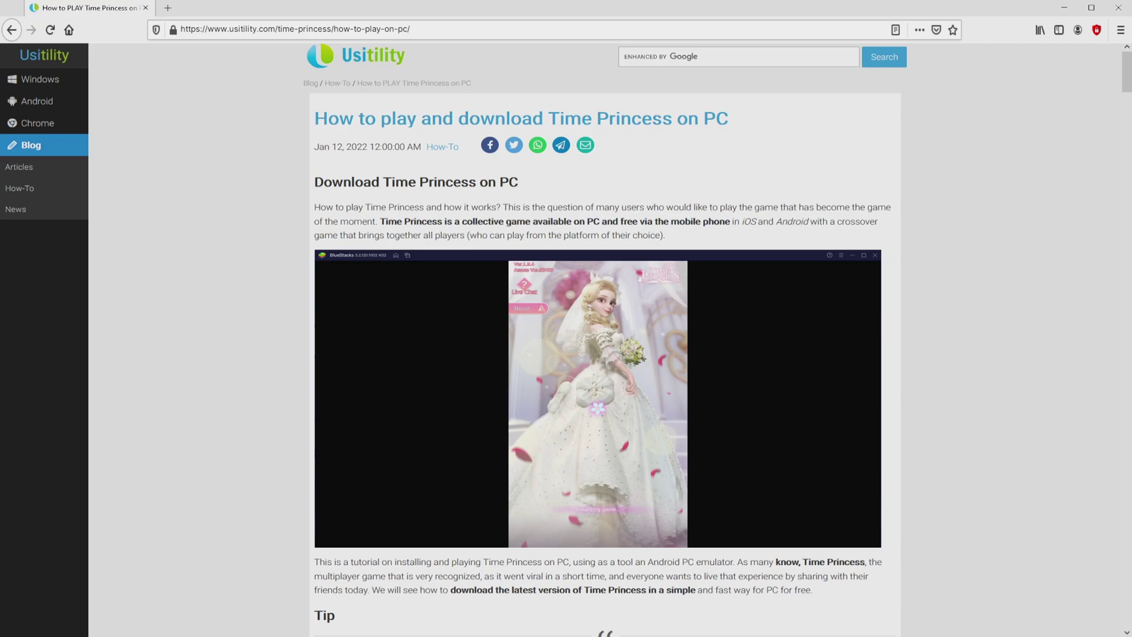
- Look through the Time Princess guide and the BlueStacks game page, and start the download offered for playing Time Princess on PC
scroll(598, 339, "down", 4)
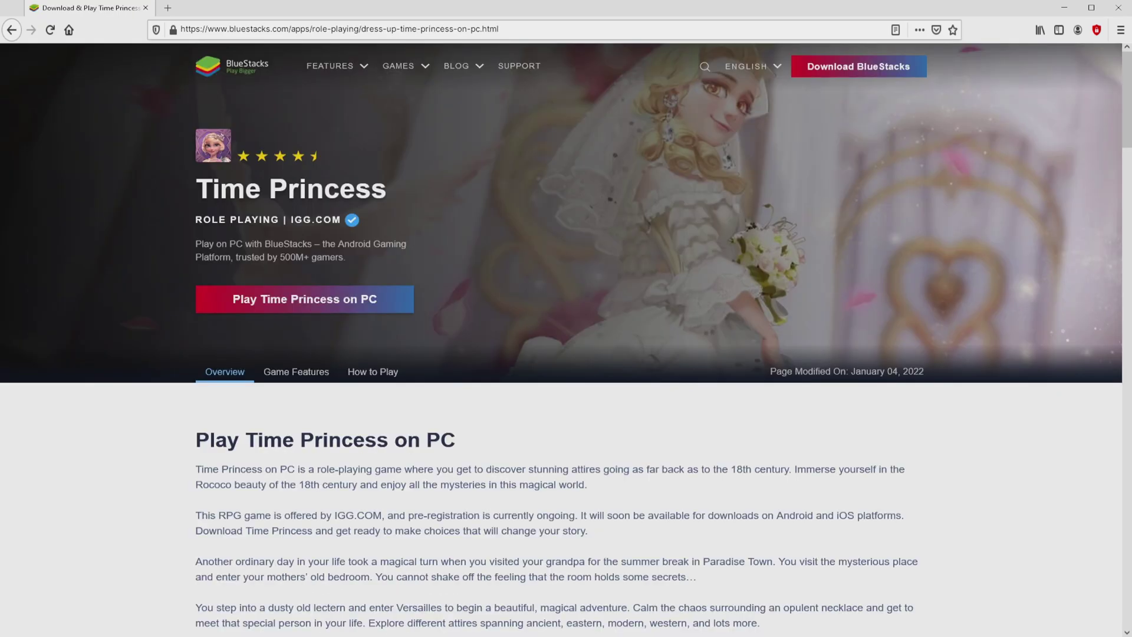
scroll(566, 340, "down", 20)
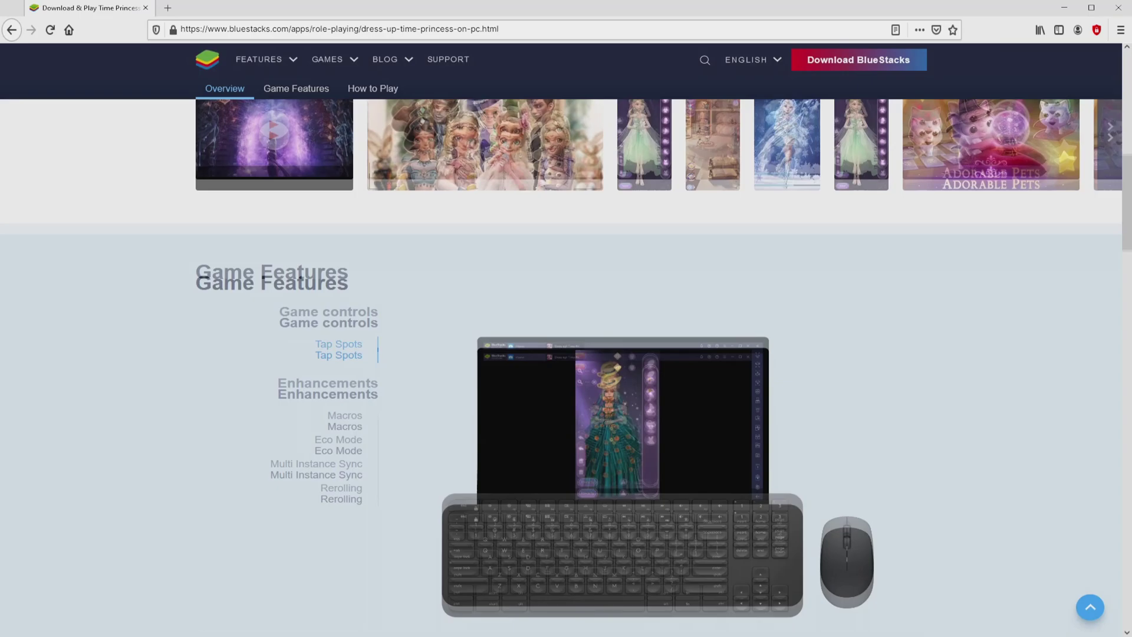
scroll(566, 353, "up", 10)
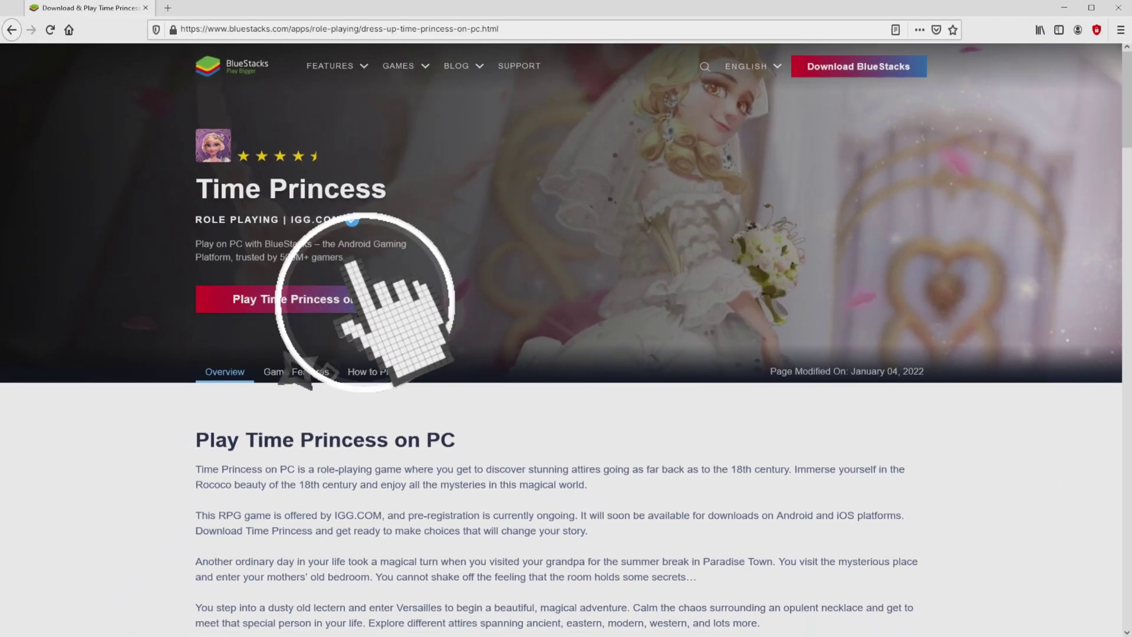
left_click(347, 298)
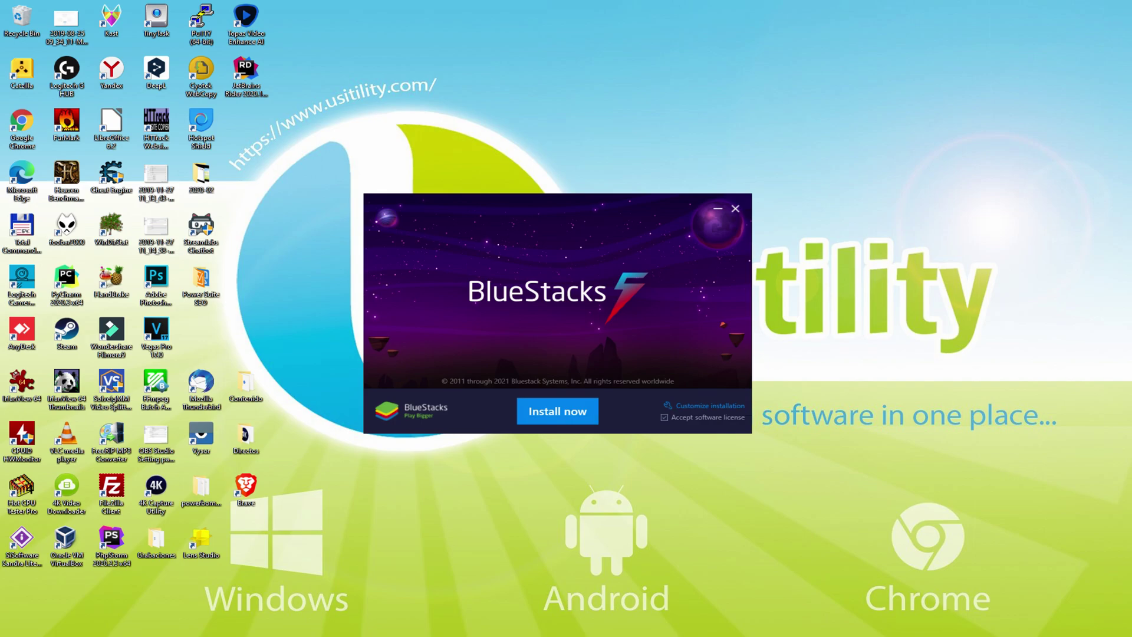
- Check the custom installation's data path, return to the standard setup and install BlueStacks with the default settings
left_click(698, 405)
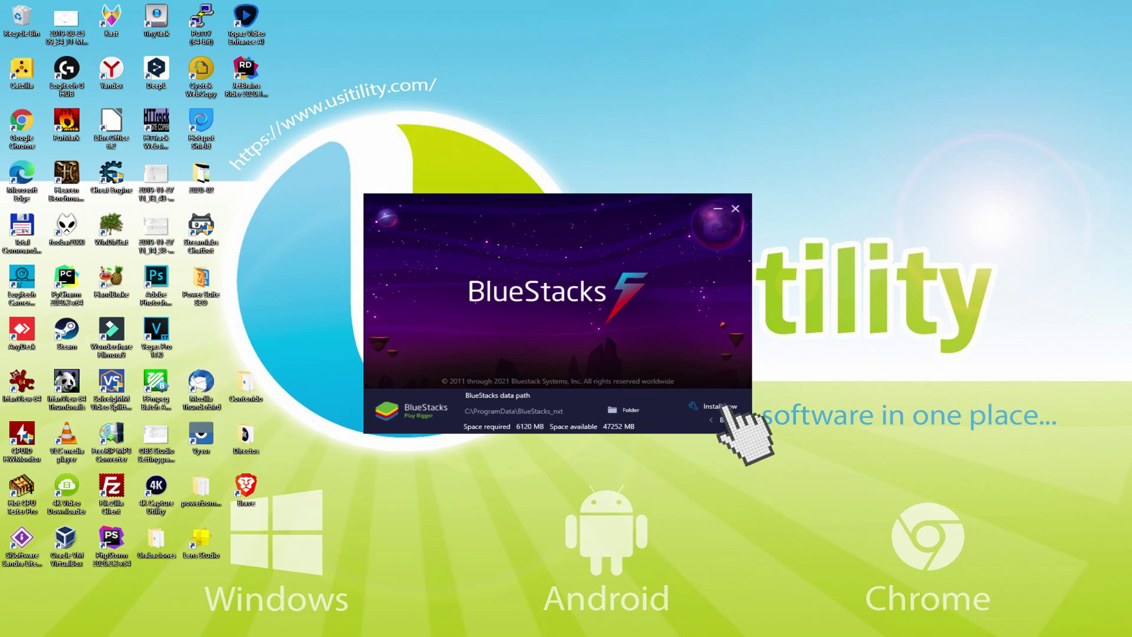
left_click(715, 419)
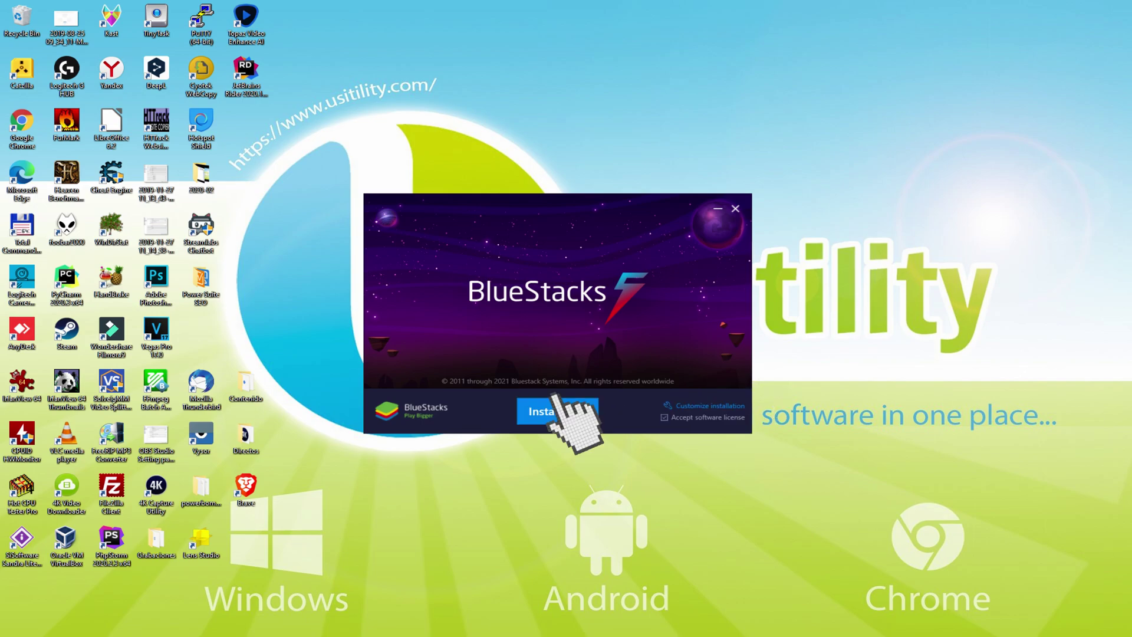
left_click(556, 409)
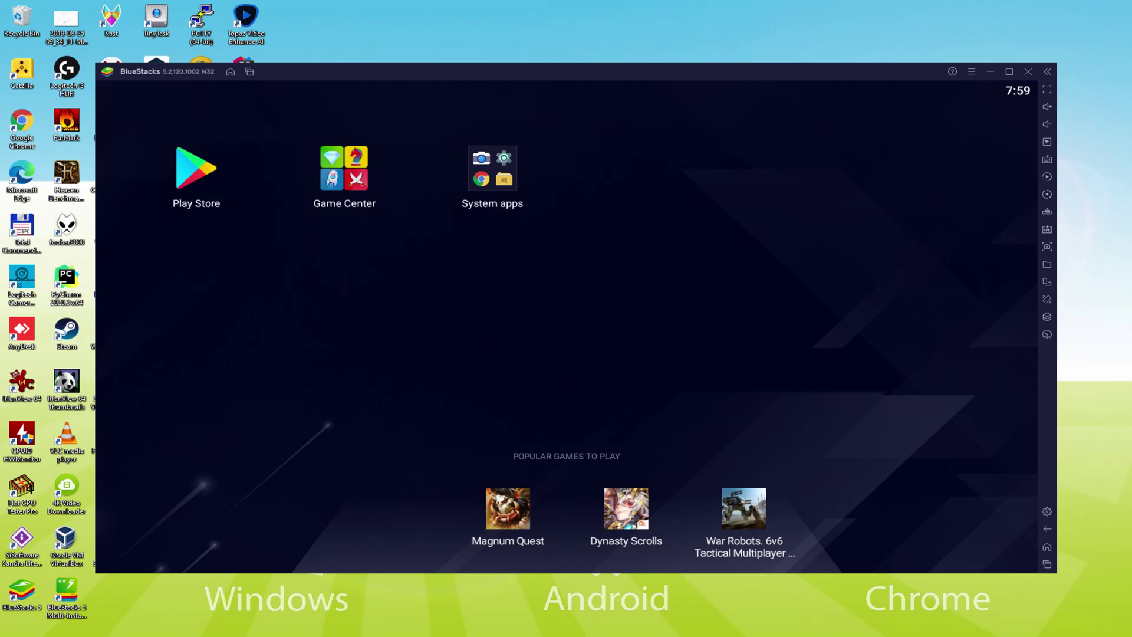
- Set up the Play Store's Google account by agreeing to the terms and accepting the services with Google Drive backup turned off
left_click(196, 170)
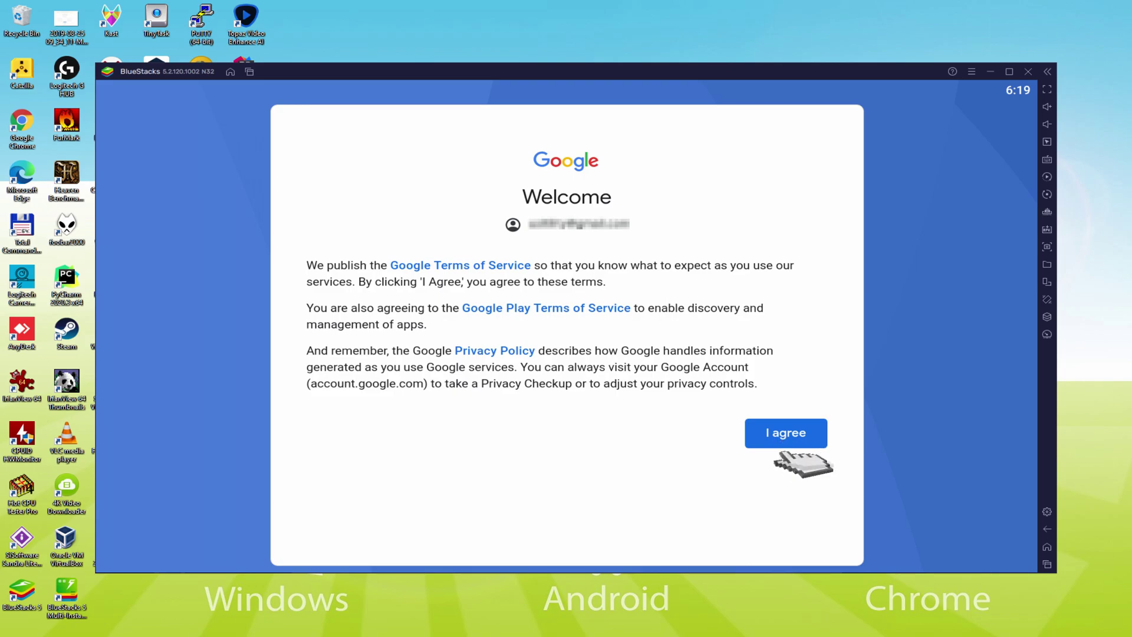
left_click(786, 433)
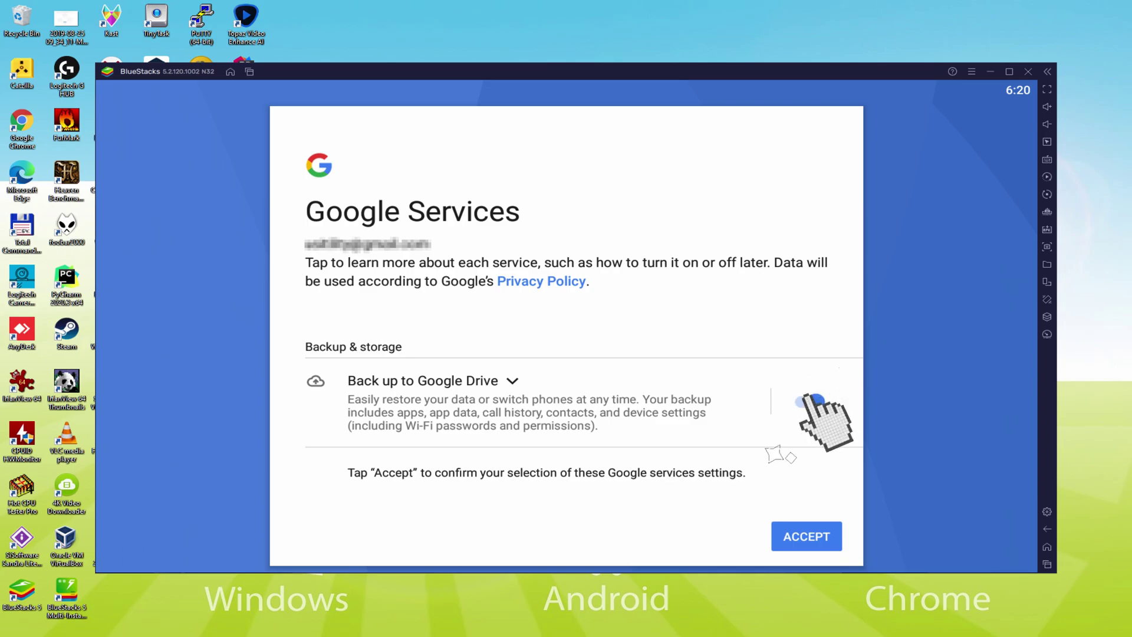
left_click(808, 401)
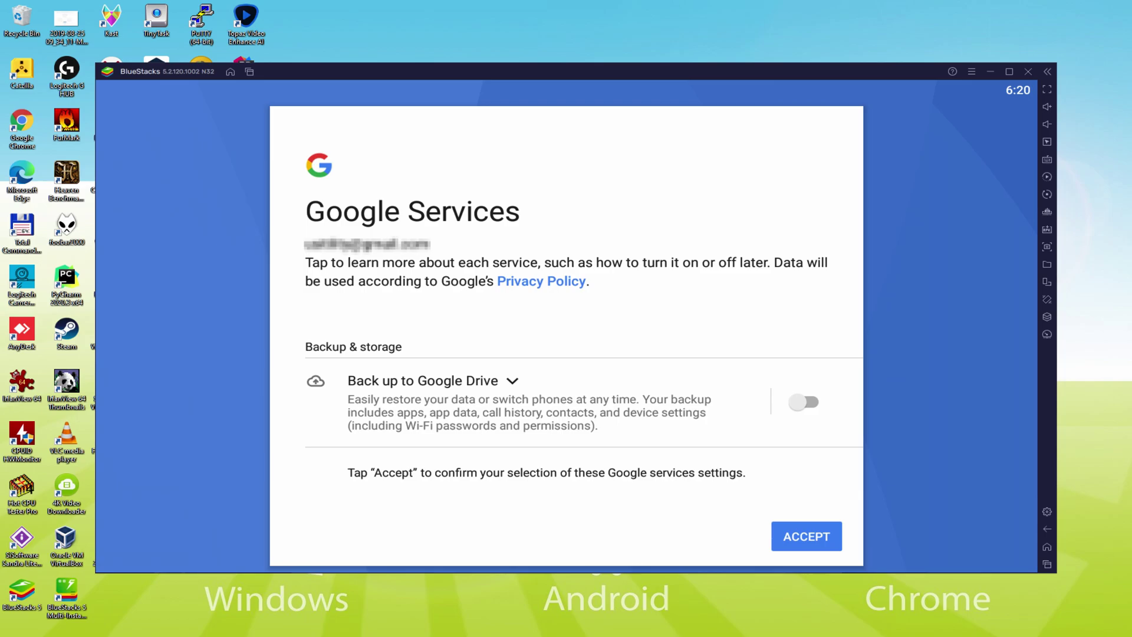
left_click(802, 536)
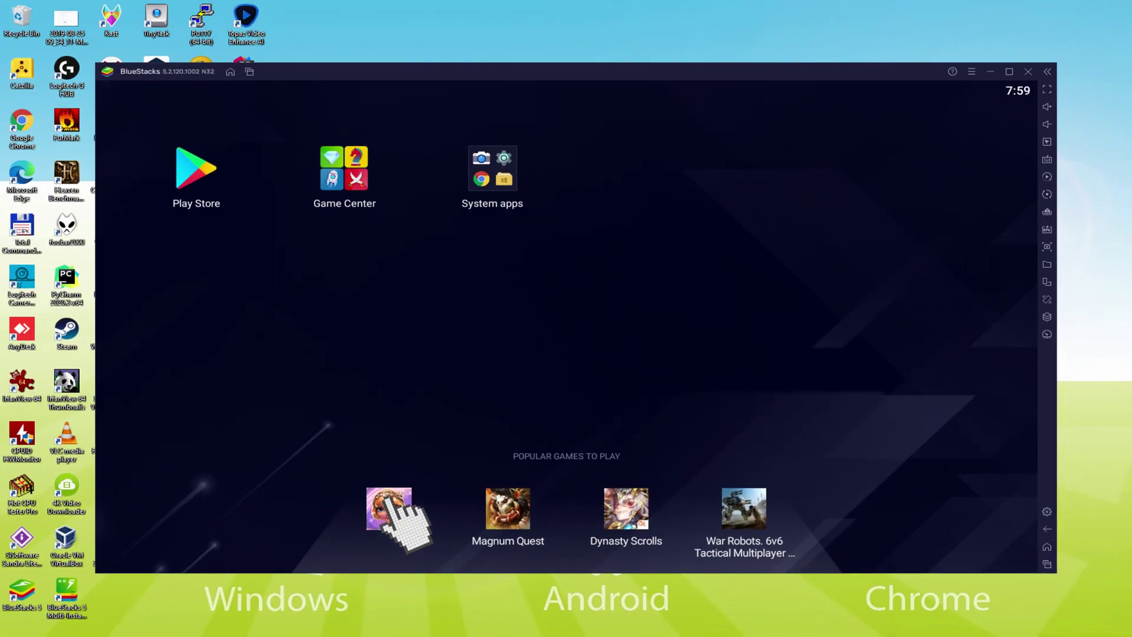
- Install Time Princess by IGG.COM from its Play Store page
left_click(473, 314)
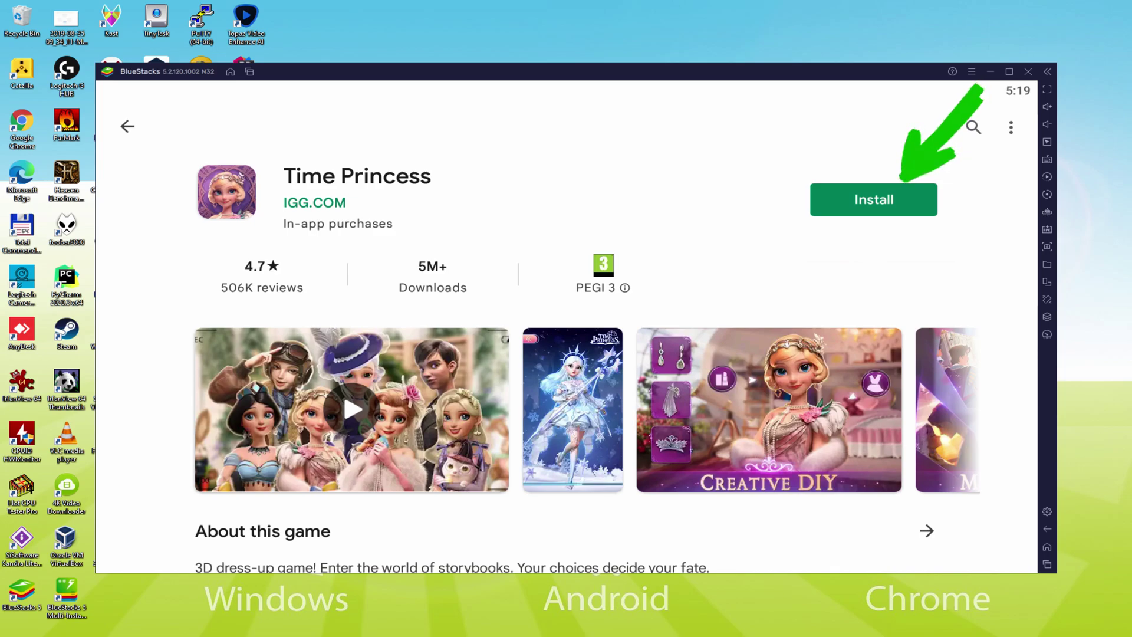
left_click(902, 189)
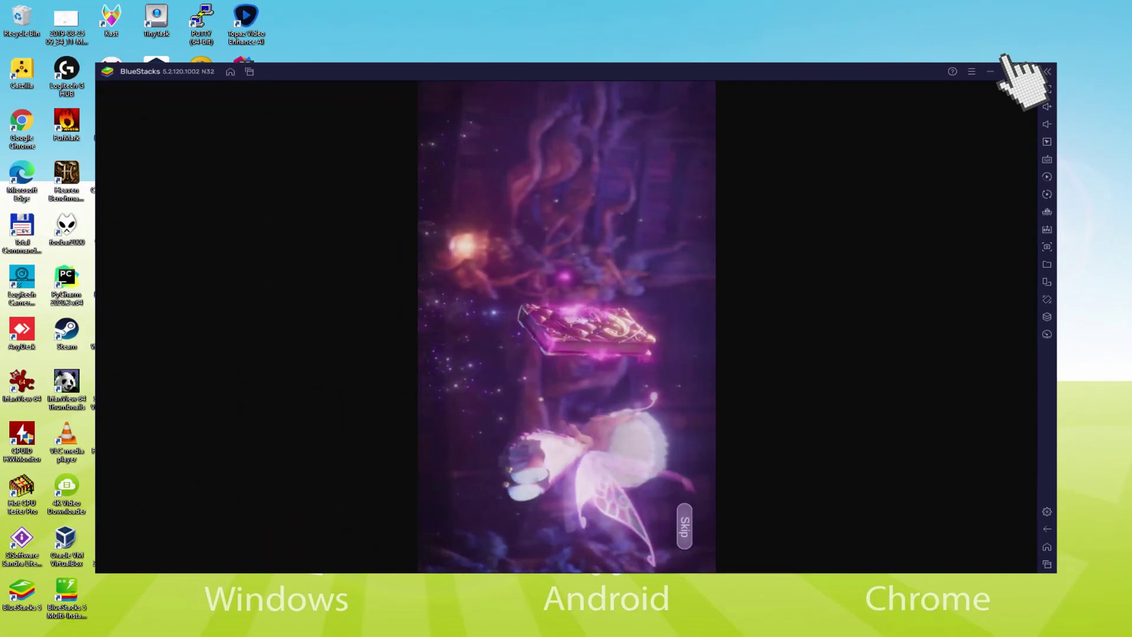
- Maximize and restore the emulator window, and view the Controls editor's key-binding options before closing it
left_click(1009, 71)
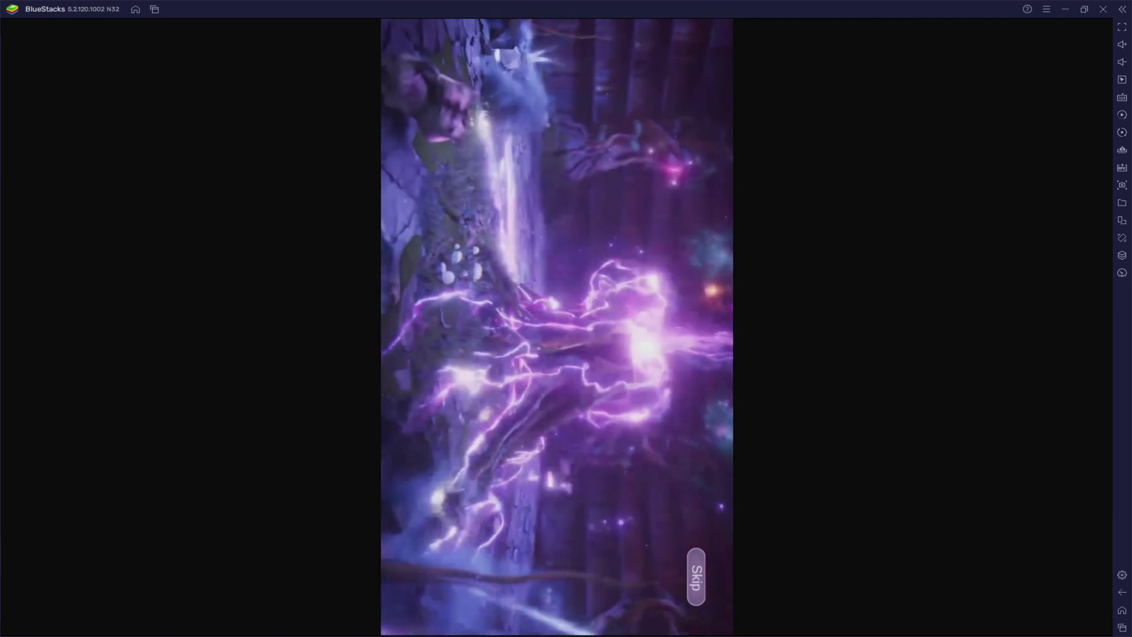
left_click(1084, 9)
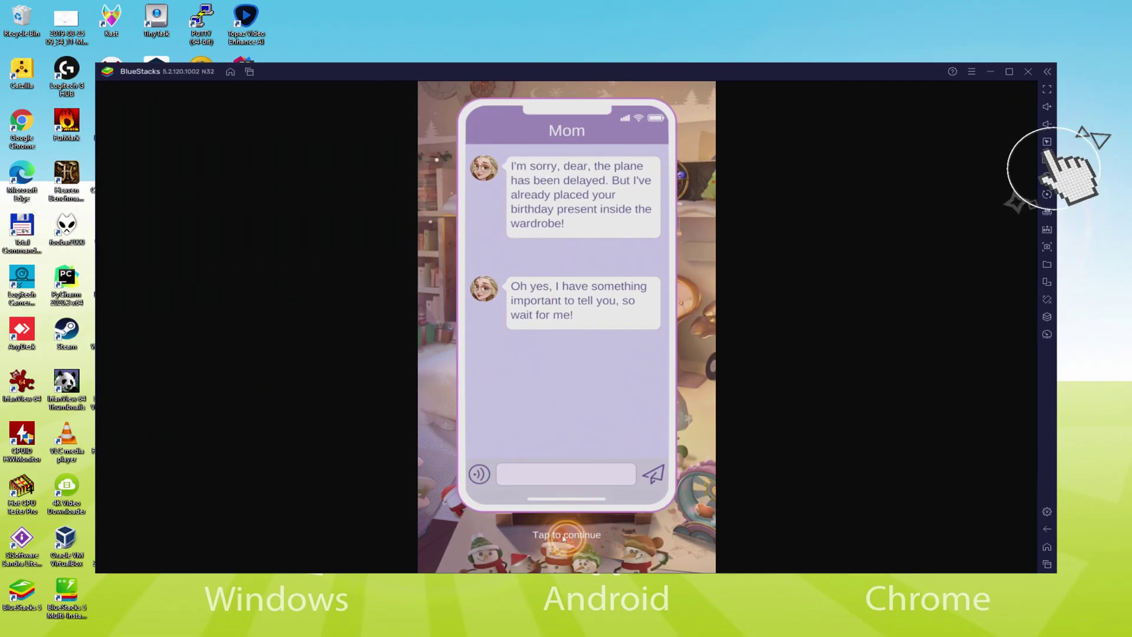
left_click(927, 285)
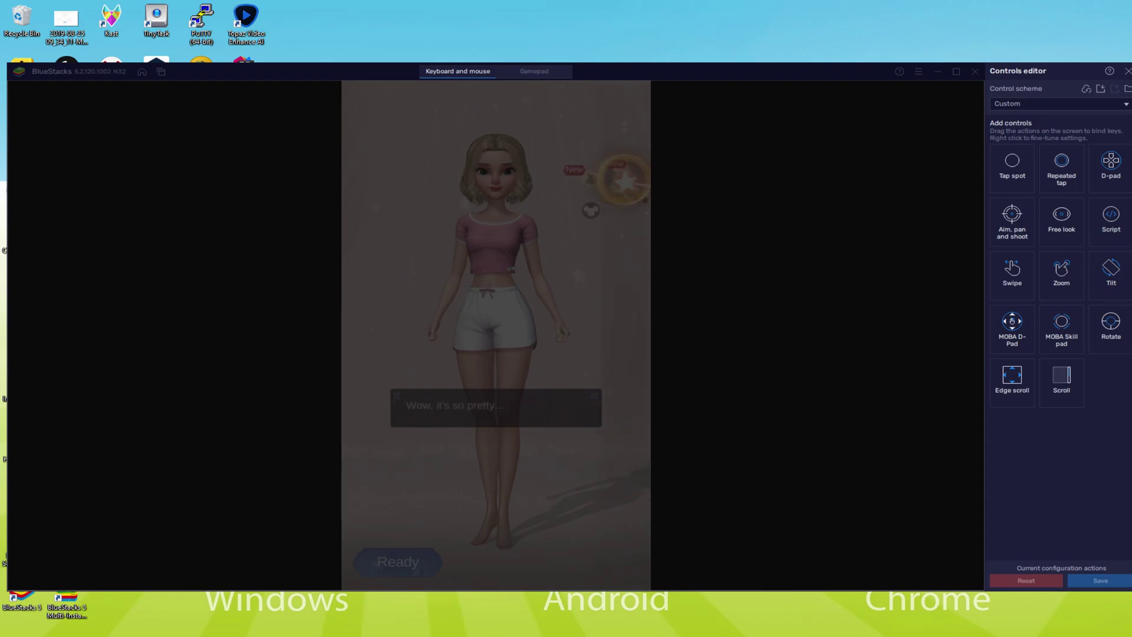
left_click(1123, 71)
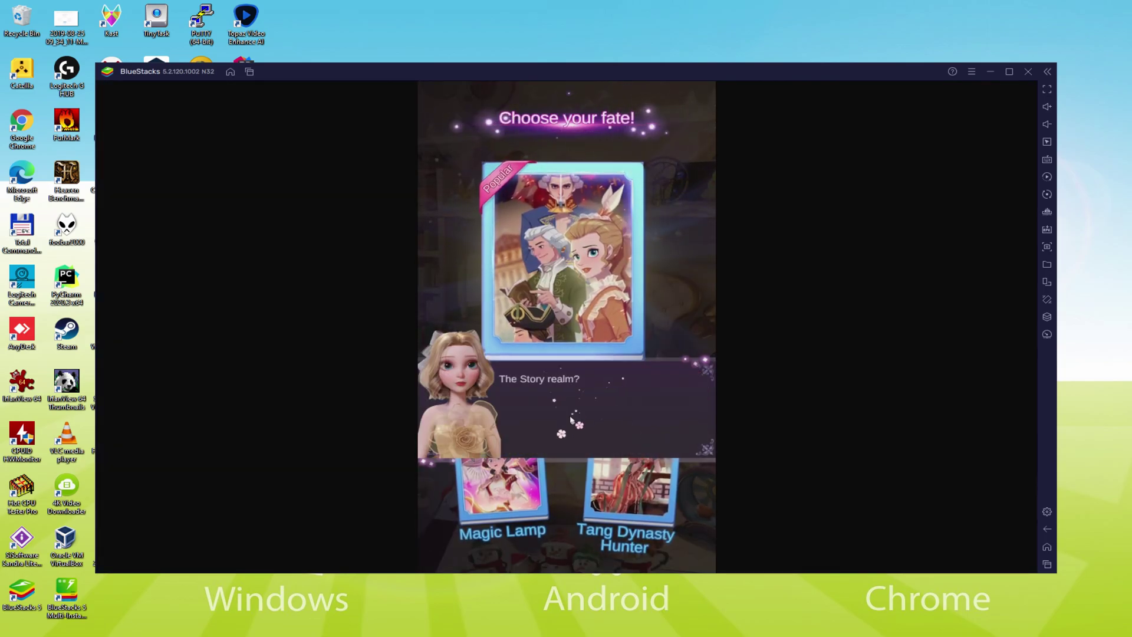
- Advance the introductory Story realm dialogue until the three books can be chosen on the fate selection screen
left_click(572, 415)
left_click(568, 415)
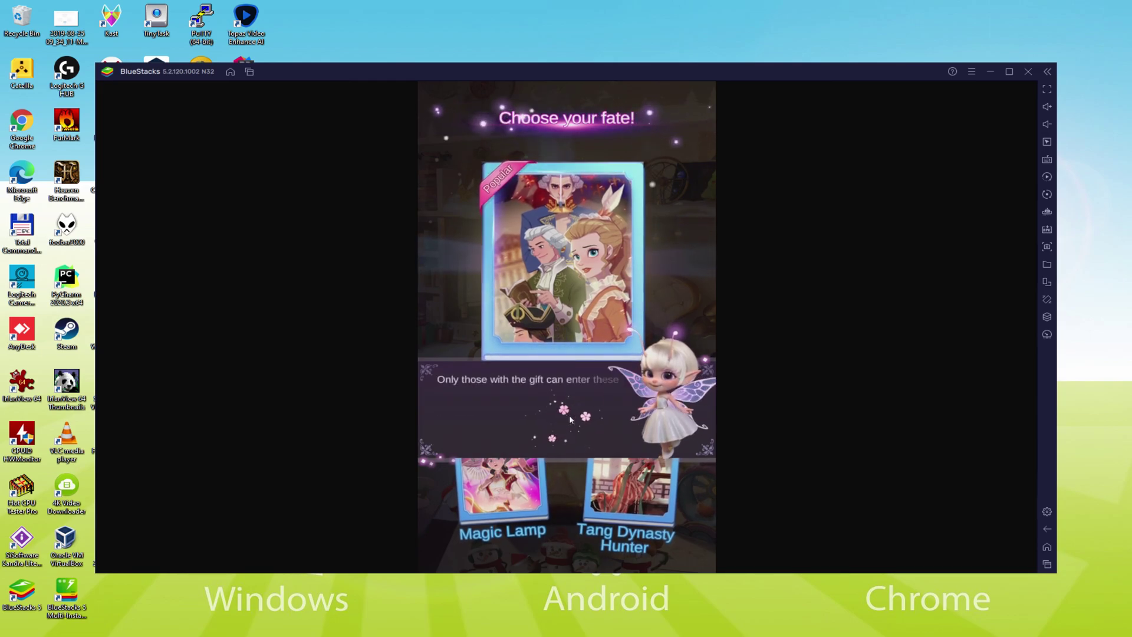
left_click(568, 415)
left_click(566, 464)
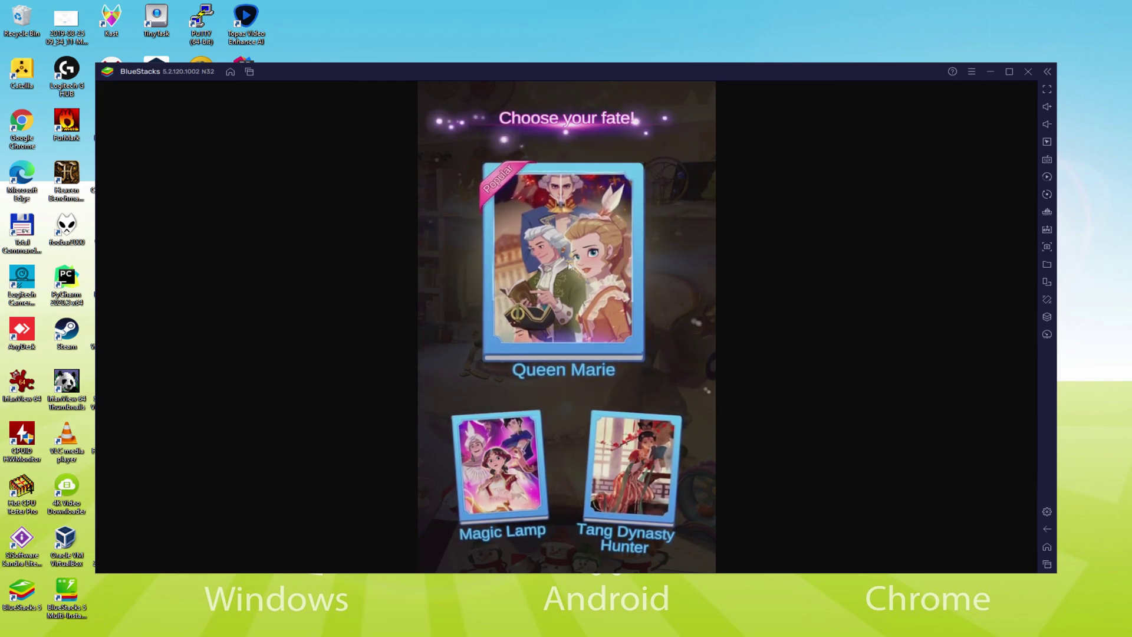
- View the Magic Lamp book's description, switch to the Queen Marie book and enter its story
left_click(510, 479)
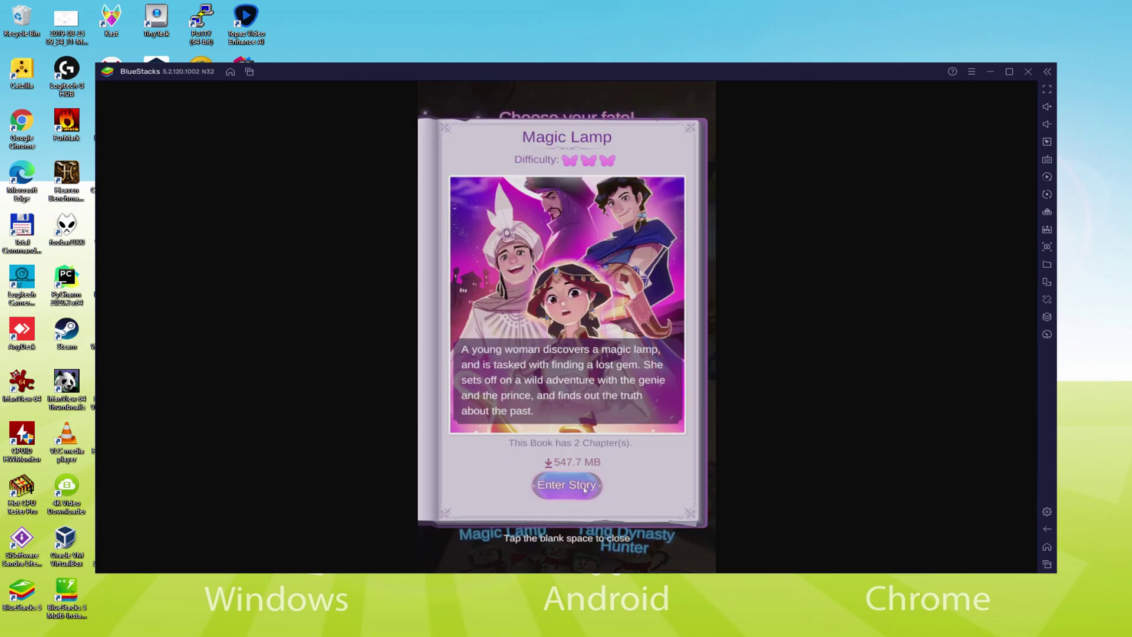
left_click(584, 487)
left_click(648, 339)
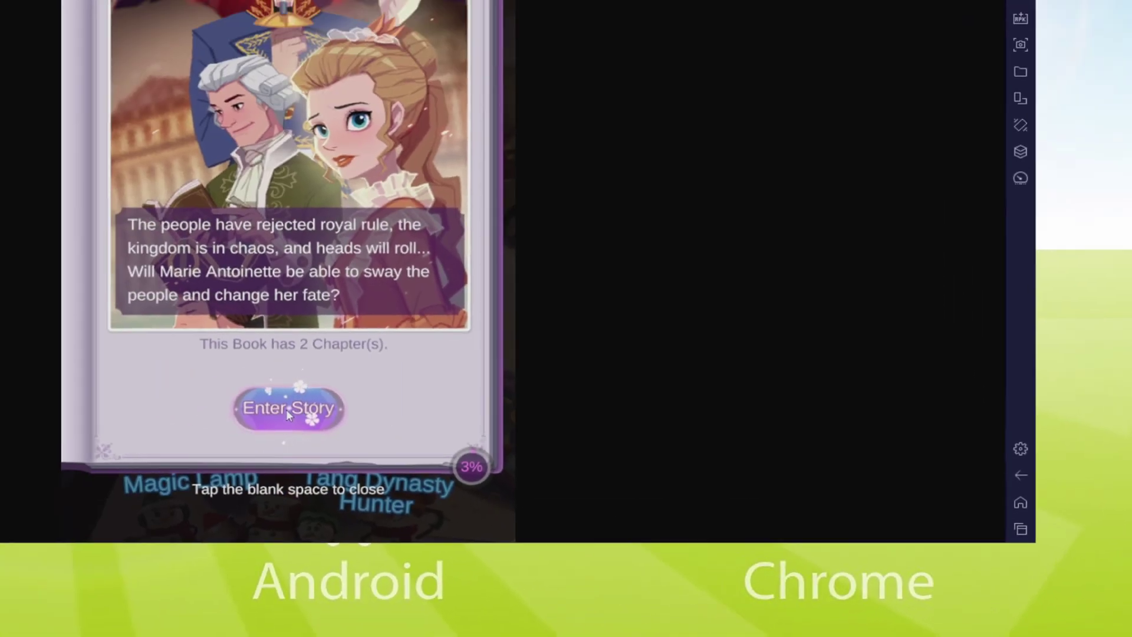
left_click(950, 284)
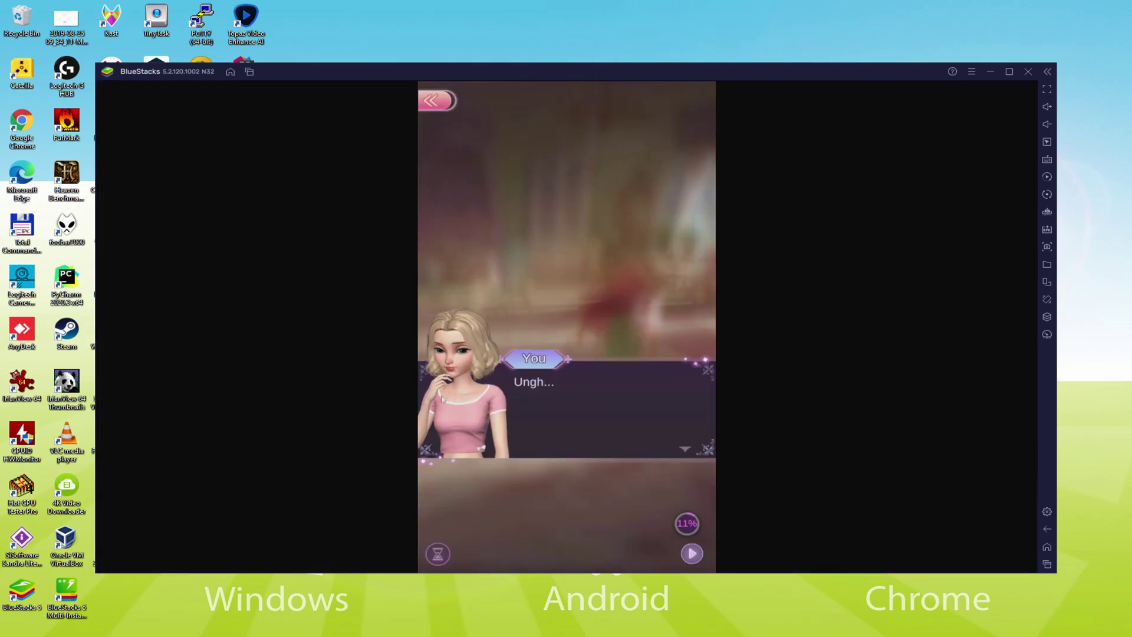
- Advance the Queen Marie story dialogue from the waking scene through Deniau's lines to "All right. Help me get changed."
left_click(475, 399)
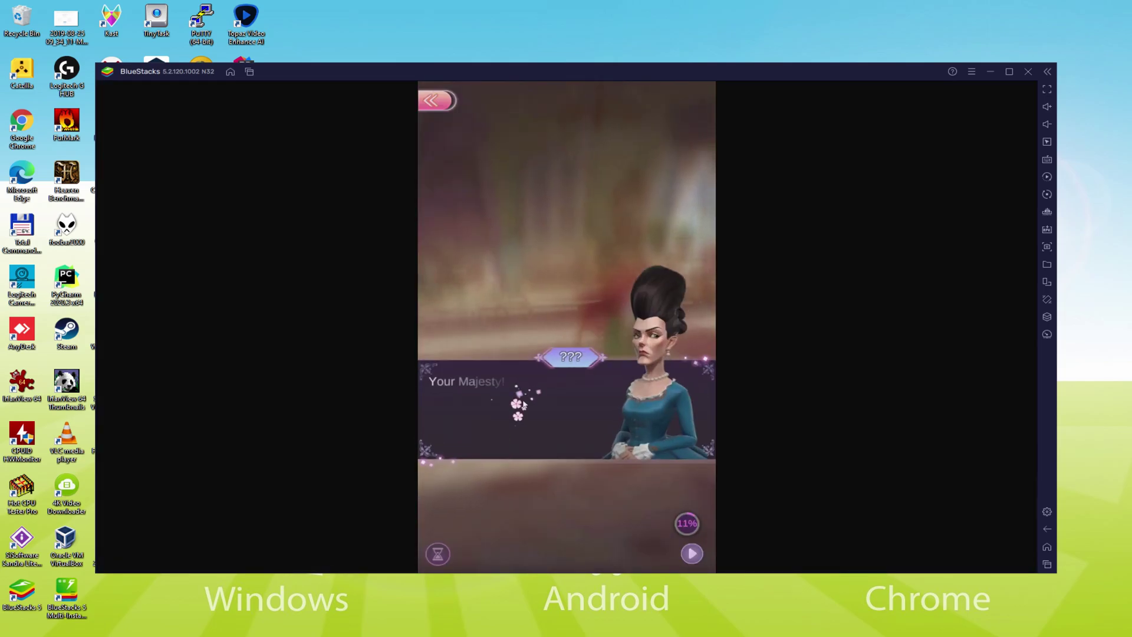
left_click(568, 398)
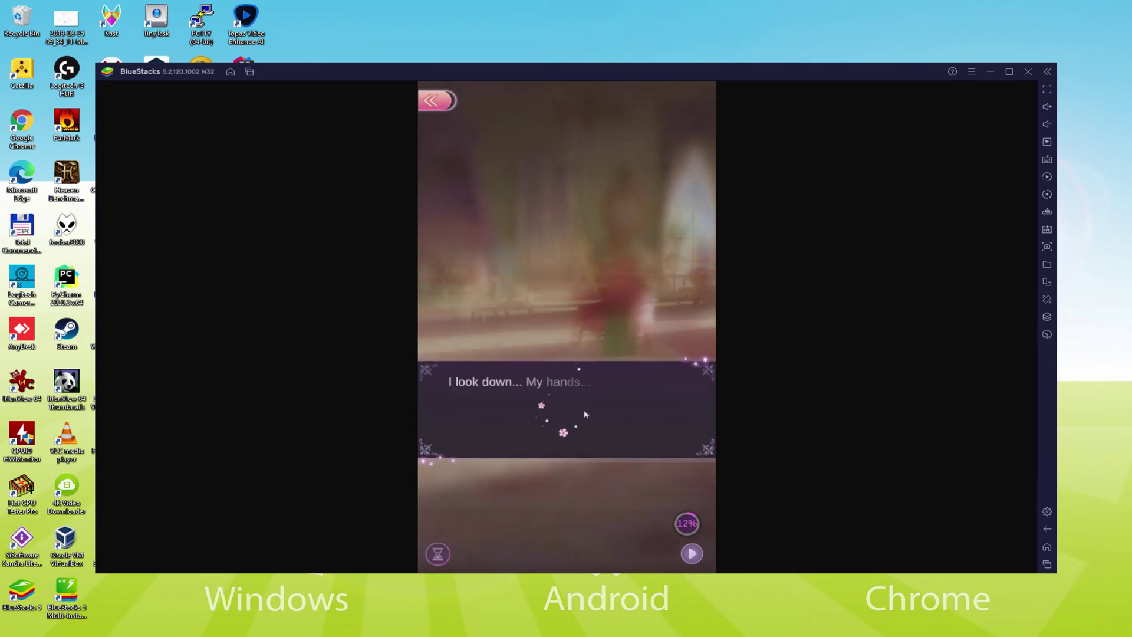
left_click(604, 458)
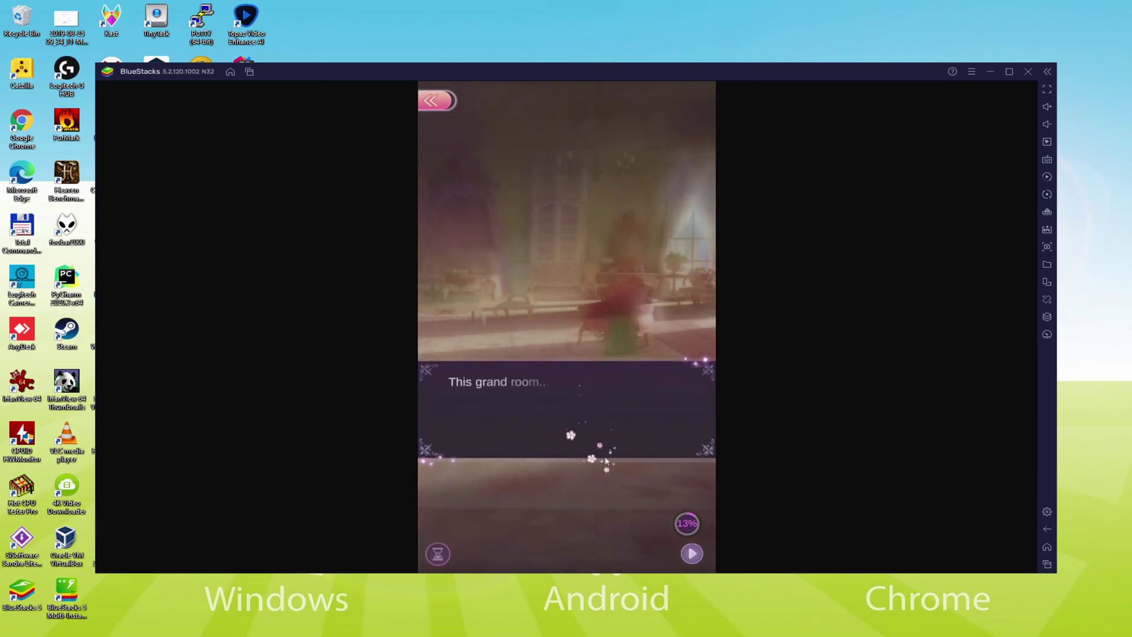
left_click(603, 454)
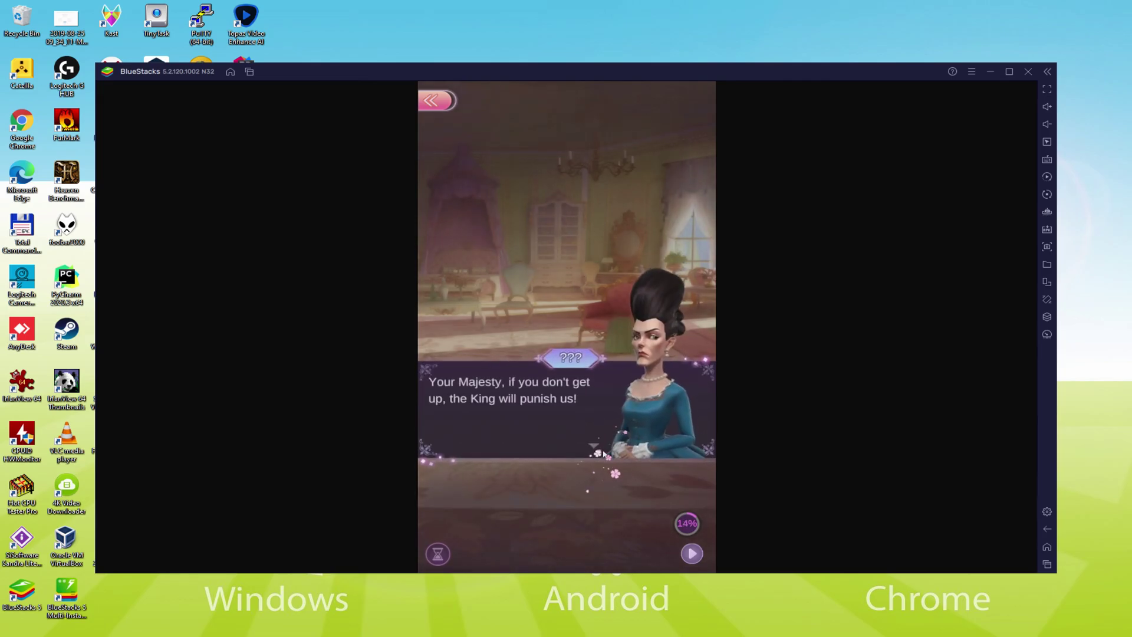
left_click(604, 455)
left_click(603, 454)
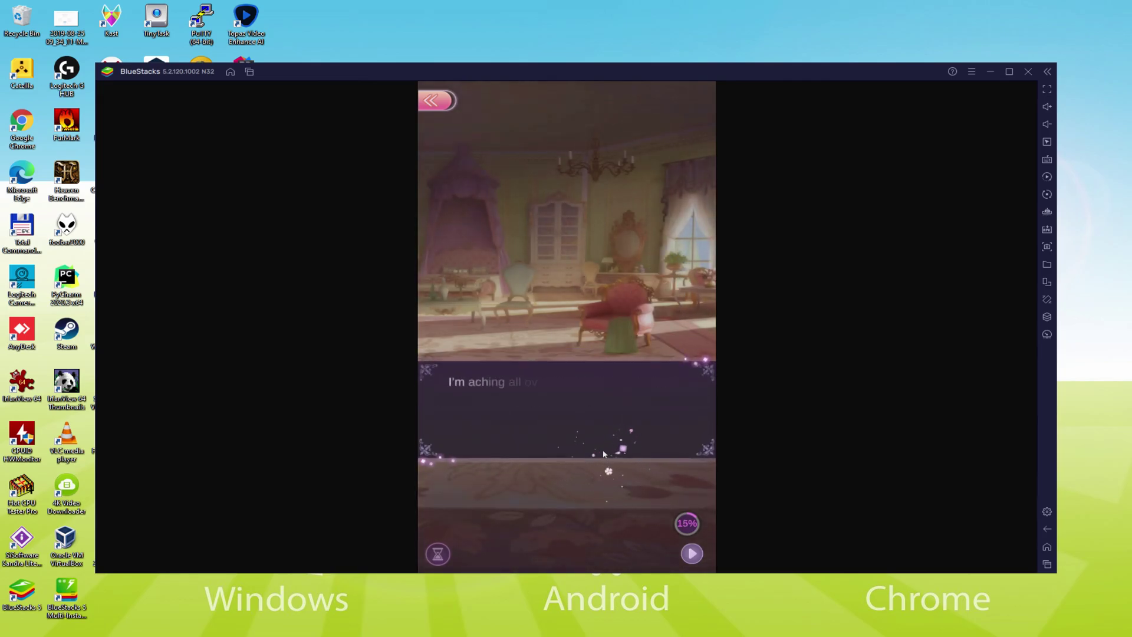
left_click(604, 455)
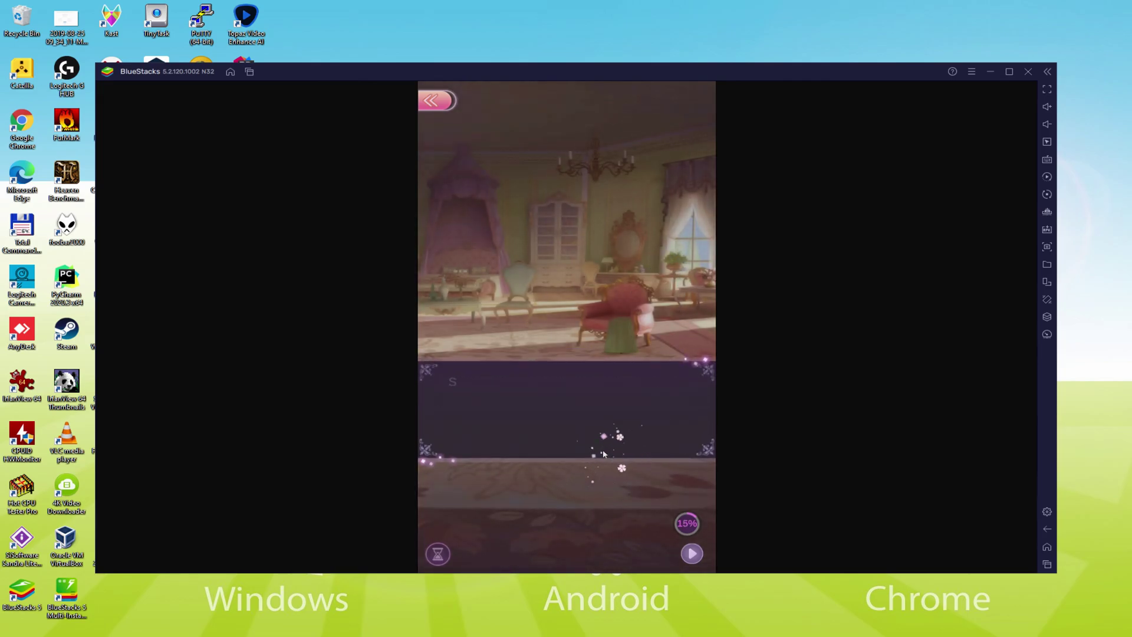
left_click(679, 461)
left_click(679, 462)
left_click(679, 461)
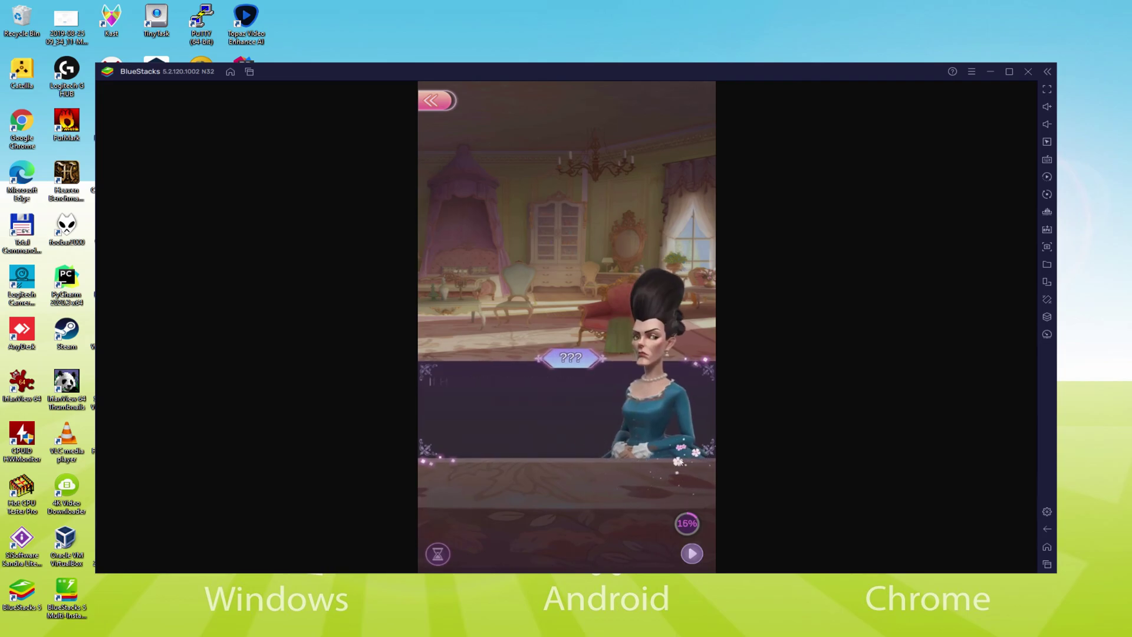
left_click(679, 461)
left_click(679, 461)
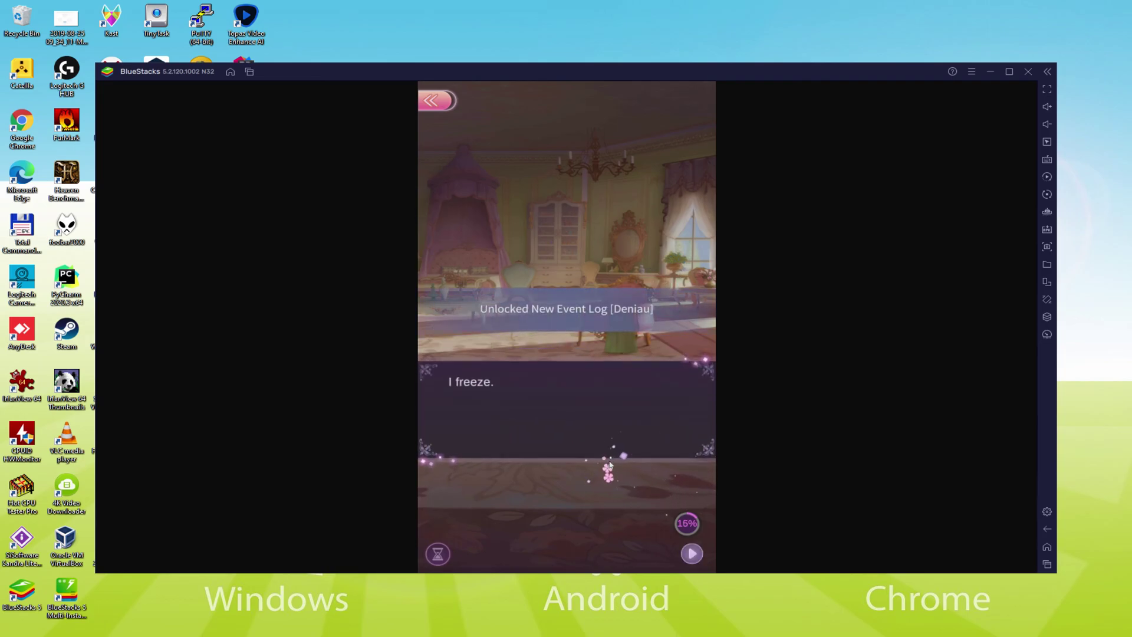
left_click(610, 464)
left_click(640, 465)
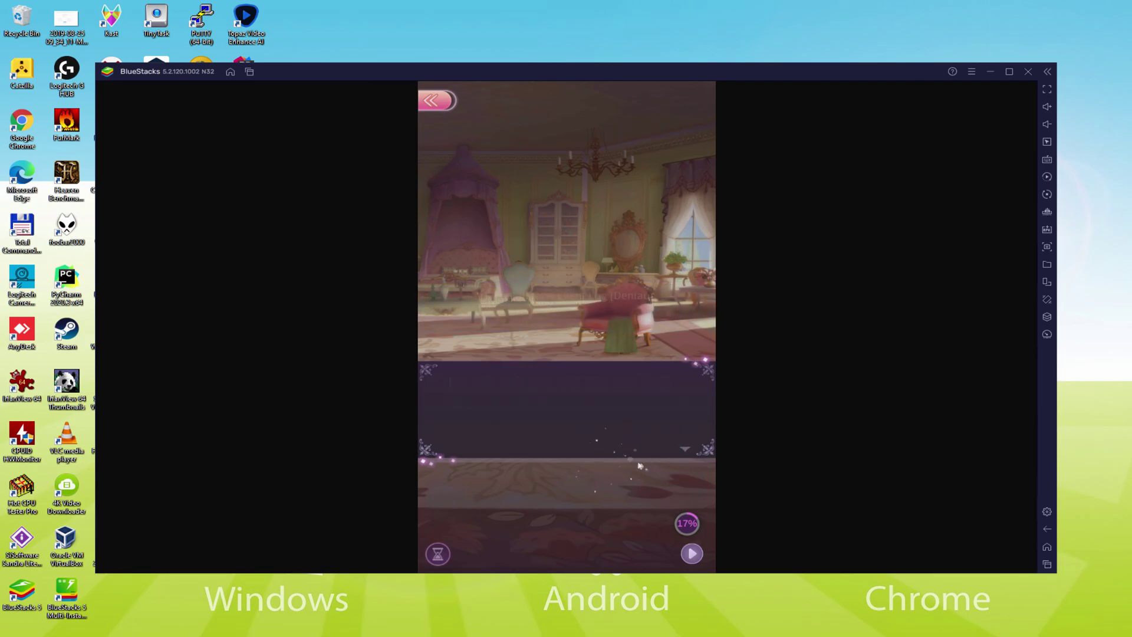
left_click(638, 465)
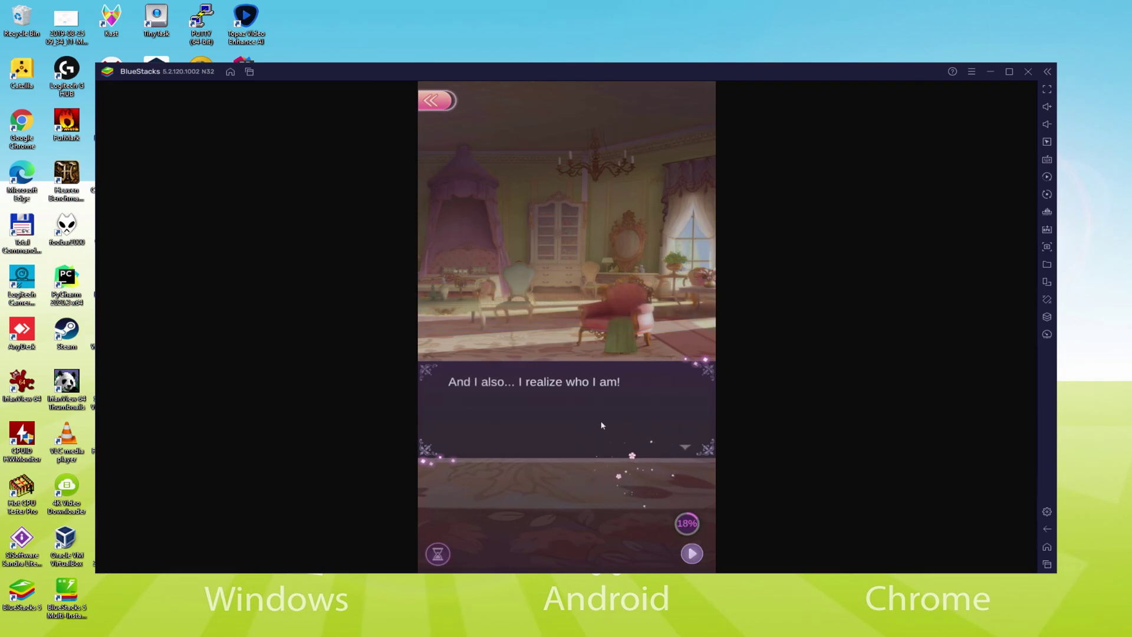
left_click(600, 429)
left_click(593, 448)
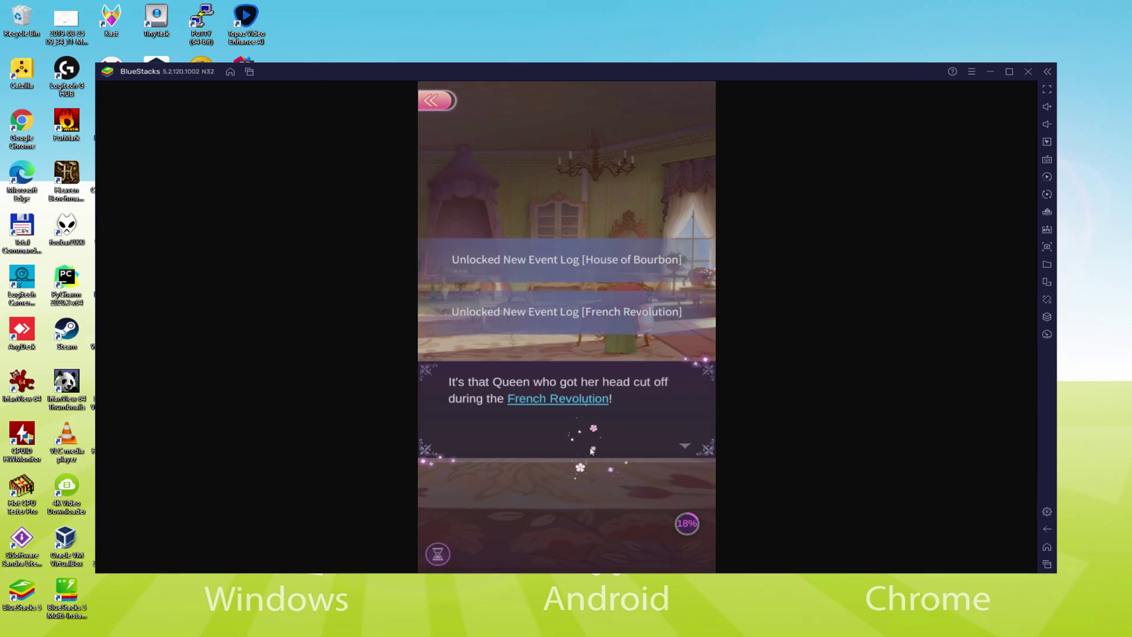
left_click(592, 451)
left_click(591, 450)
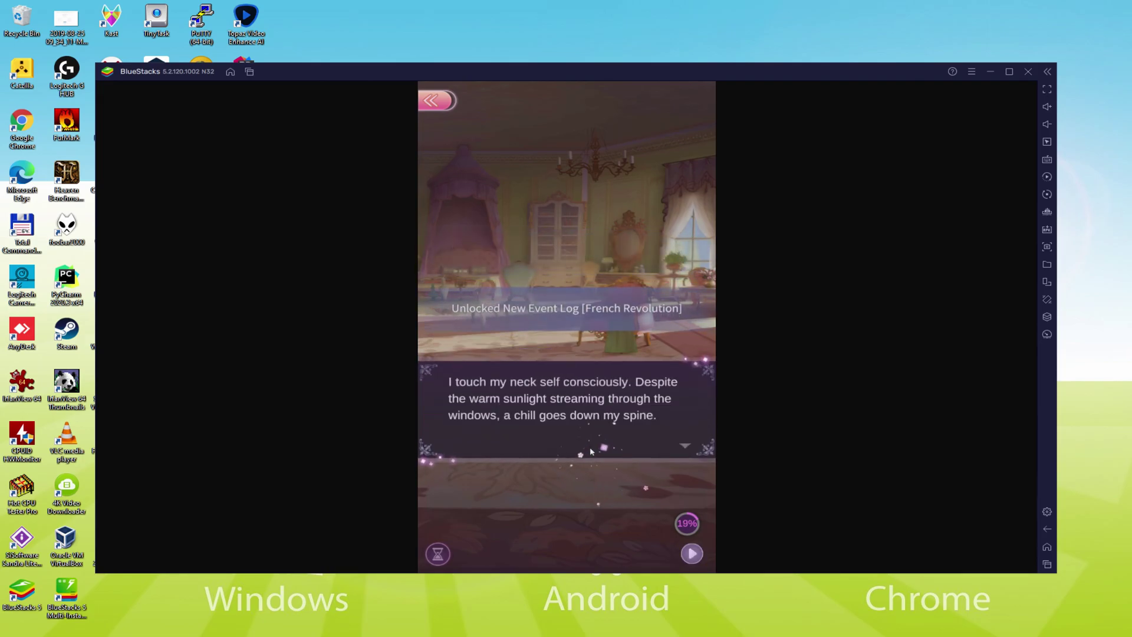
left_click(590, 451)
left_click(591, 452)
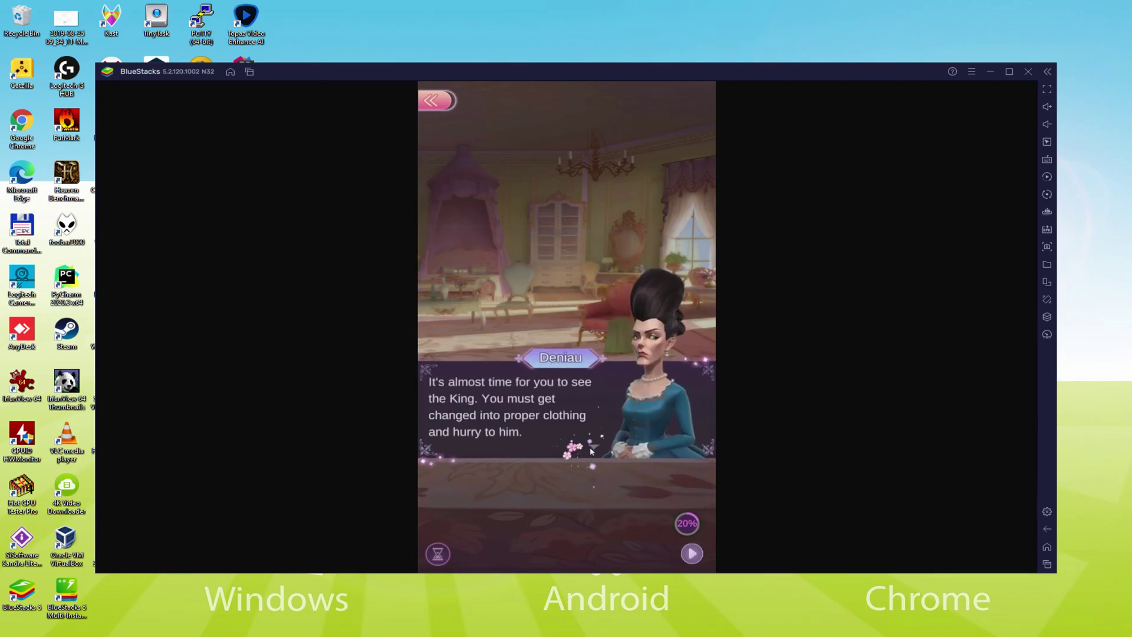
left_click(591, 452)
left_click(592, 452)
left_click(592, 452)
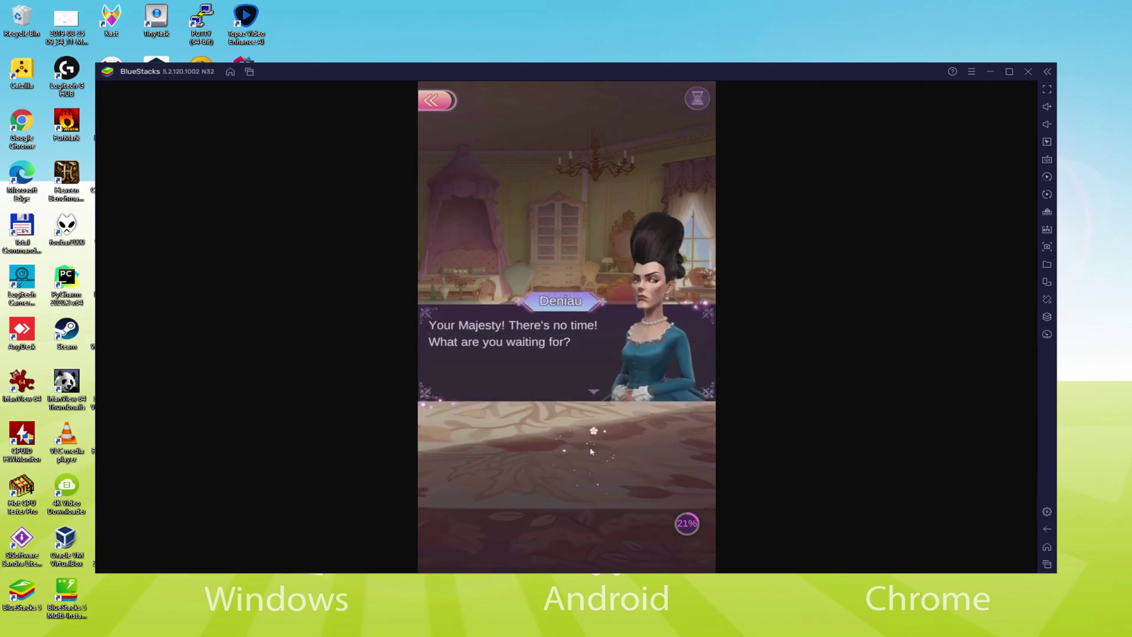
left_click(591, 453)
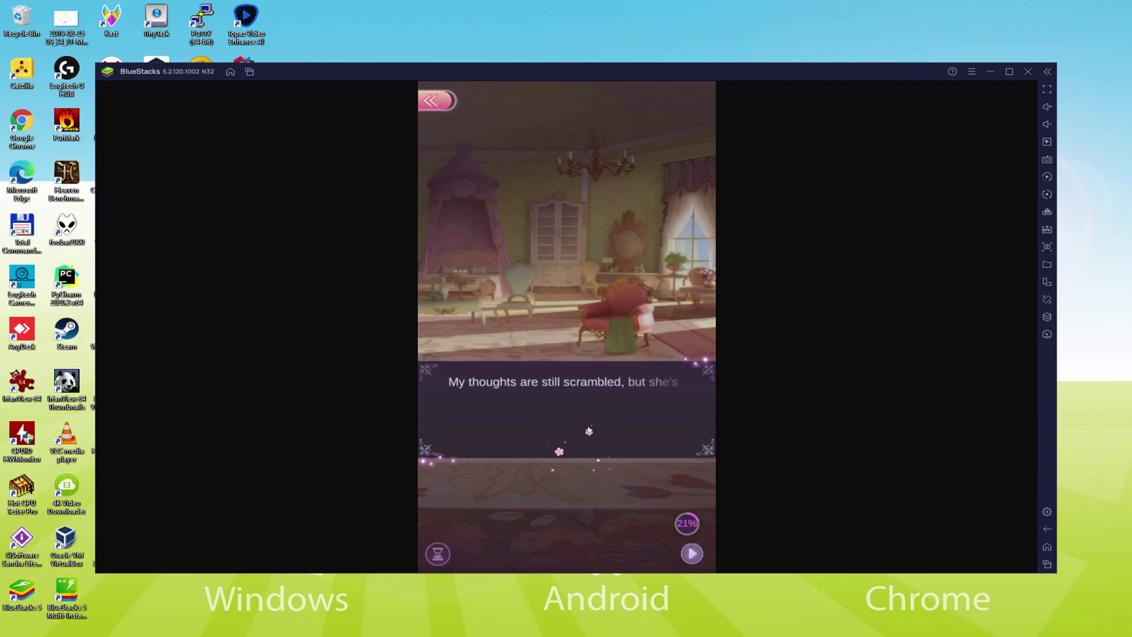
left_click(573, 447)
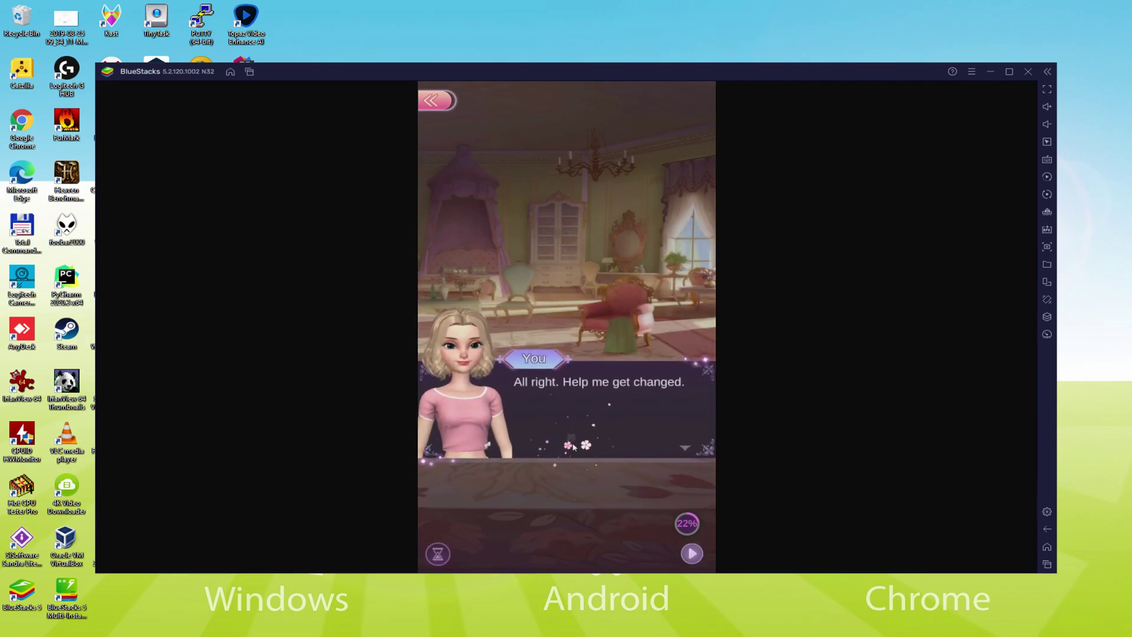